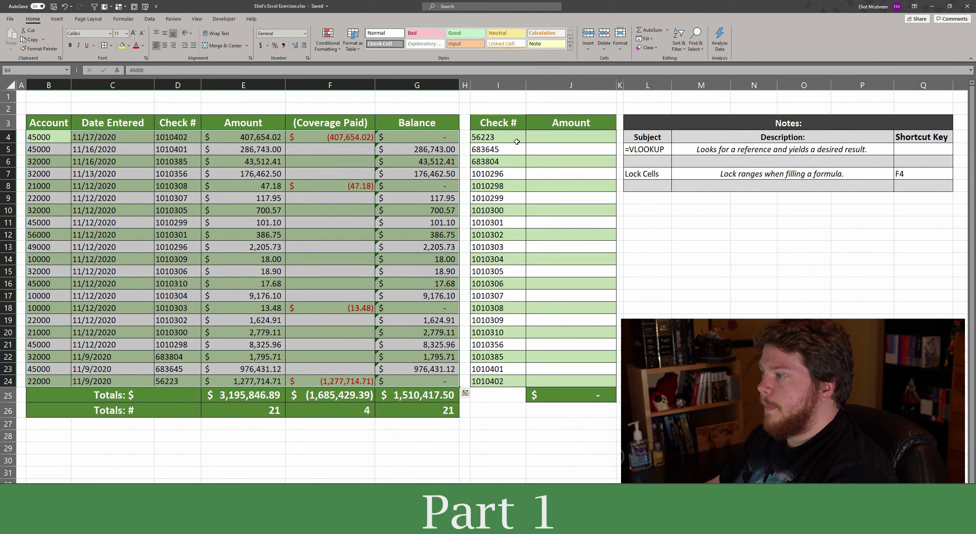
Review the lookup table I4:J24 and the source check numbers and amounts in D4:E24, comparing both Check # columns
drag(492, 137, 572, 381)
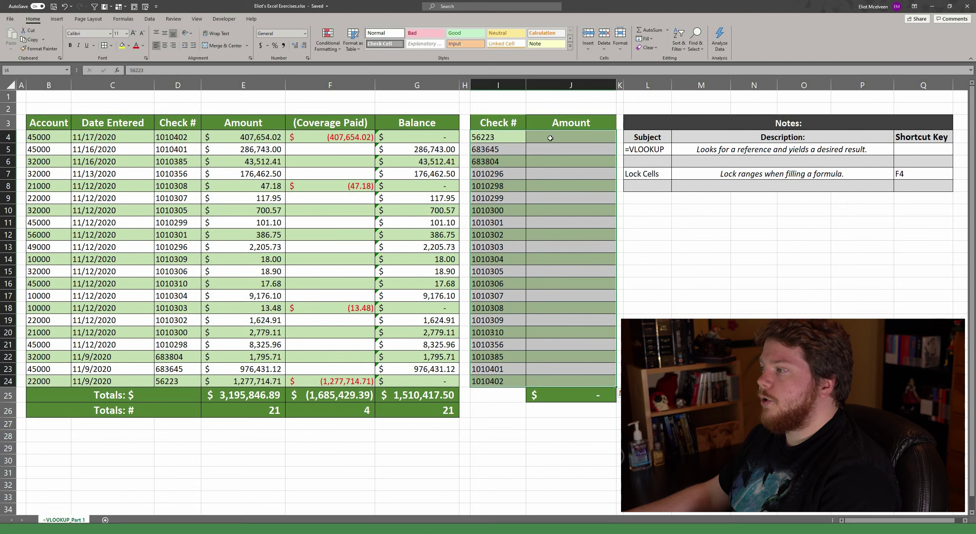
key(Right)
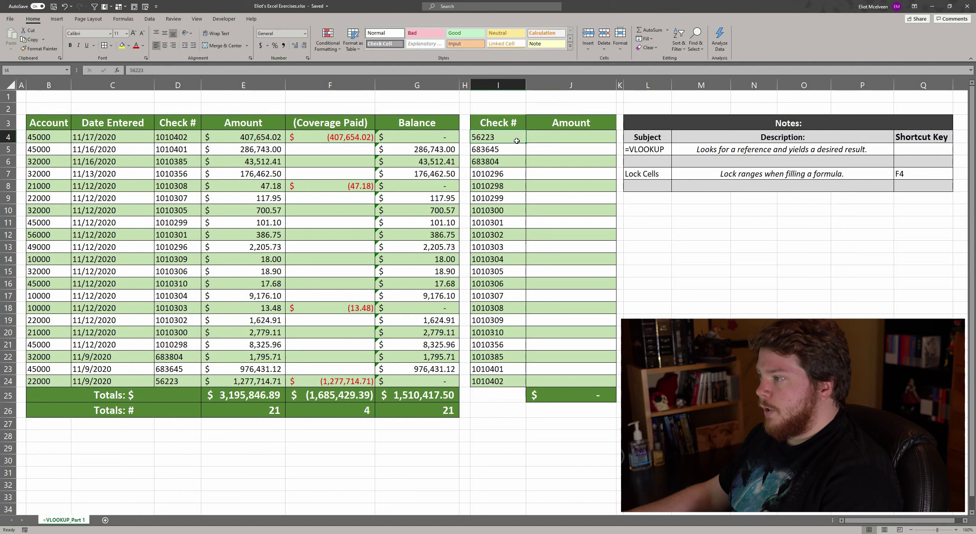
click(555, 138)
click(507, 142)
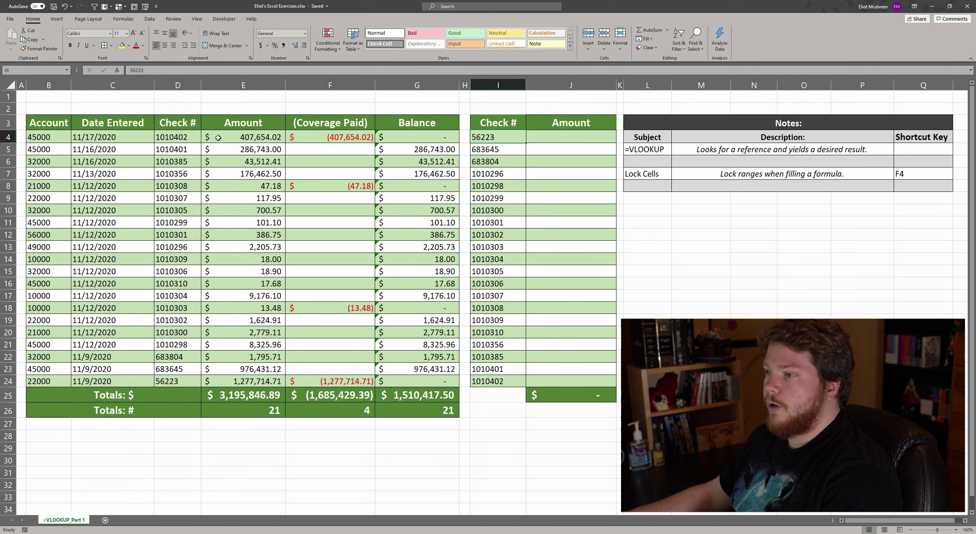
drag(191, 143, 244, 381)
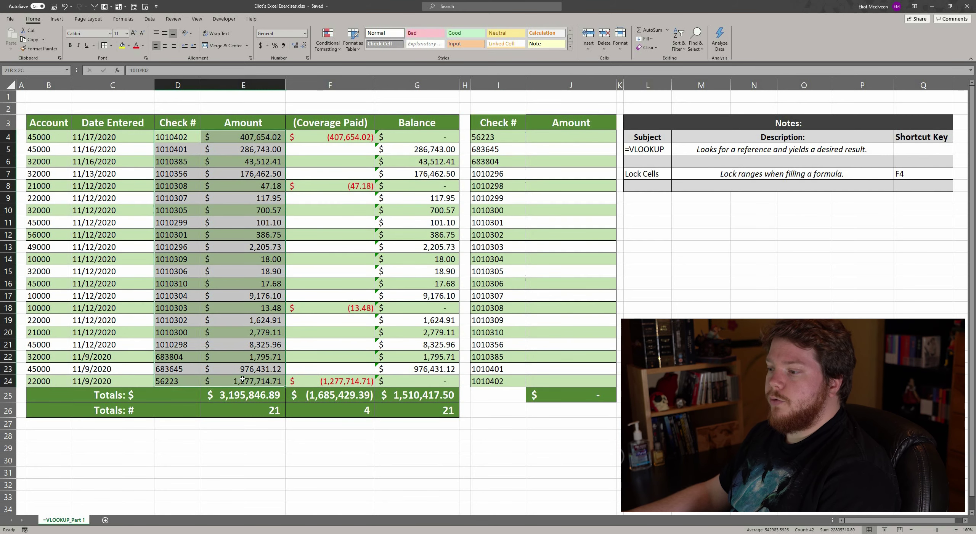
click(531, 140)
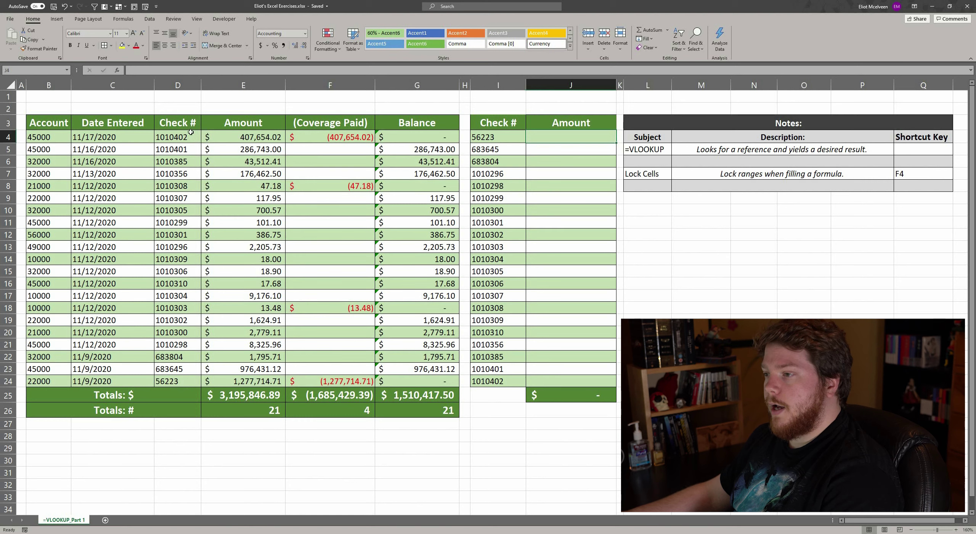
drag(182, 137, 181, 373)
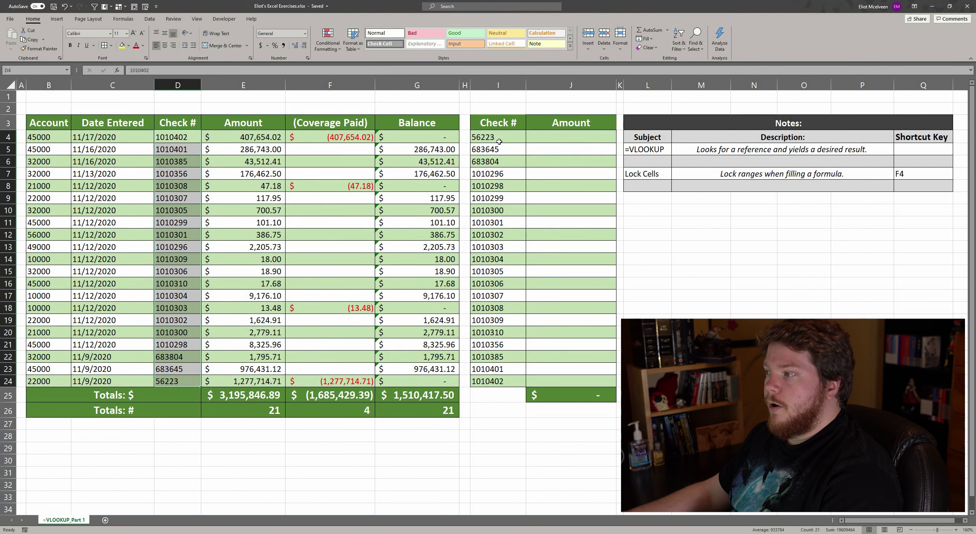
drag(500, 140, 493, 379)
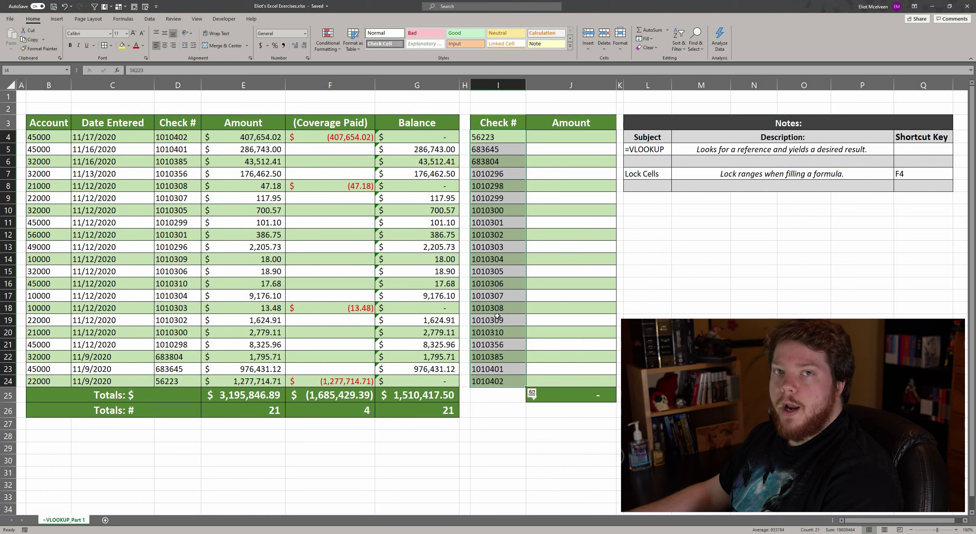
Enter =VLOOKUP(I4,$D$4:$E$24,2,0) in J4 to return the first check's amount by exact match with a locked table range
click(533, 137)
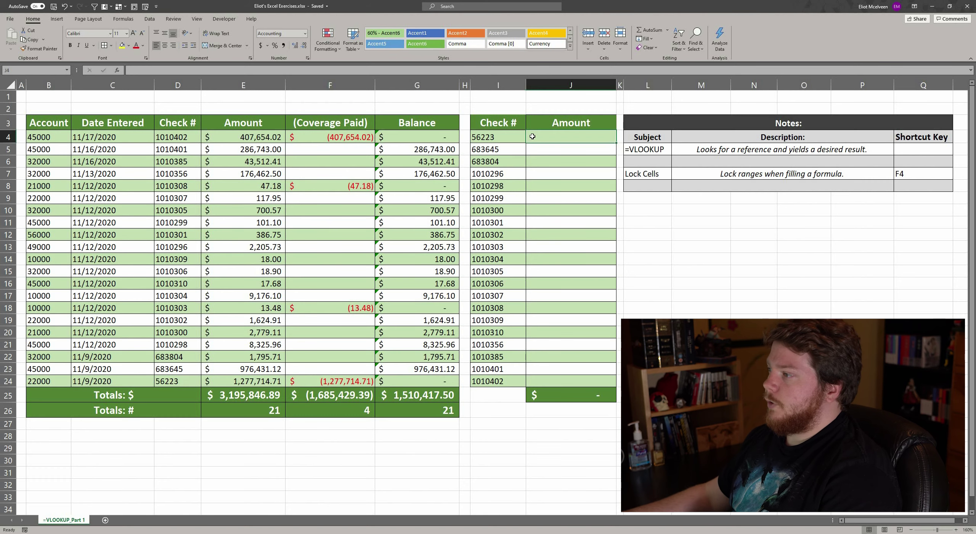
text(=)
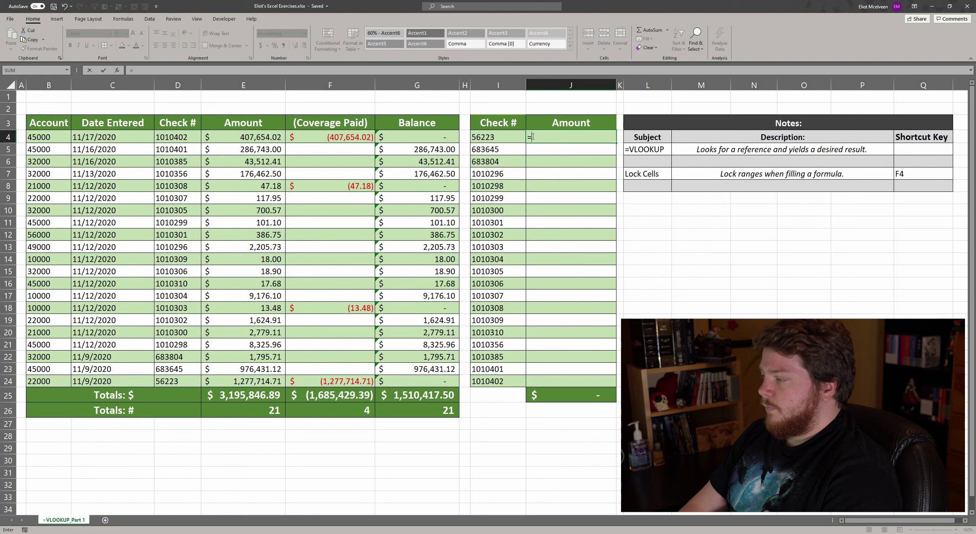
text(vl)
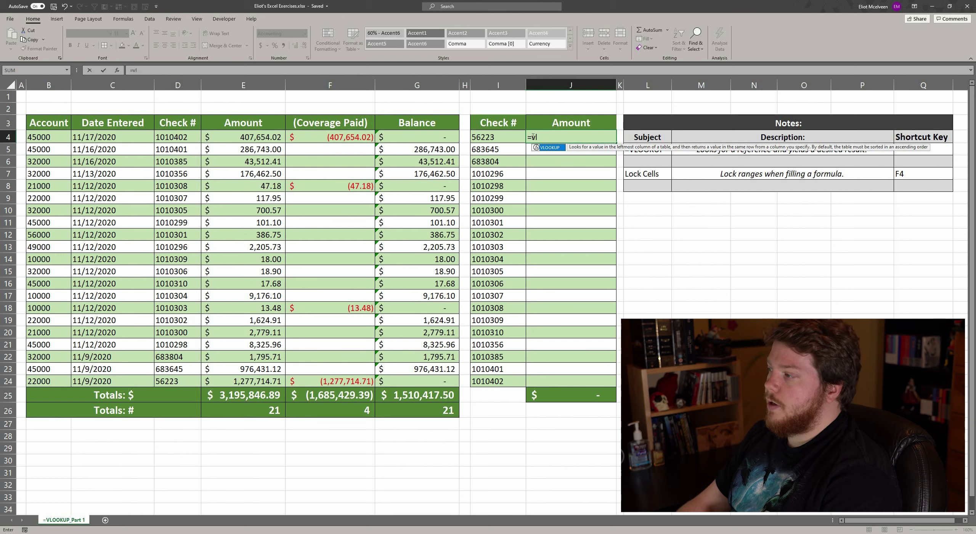
key(Tab)
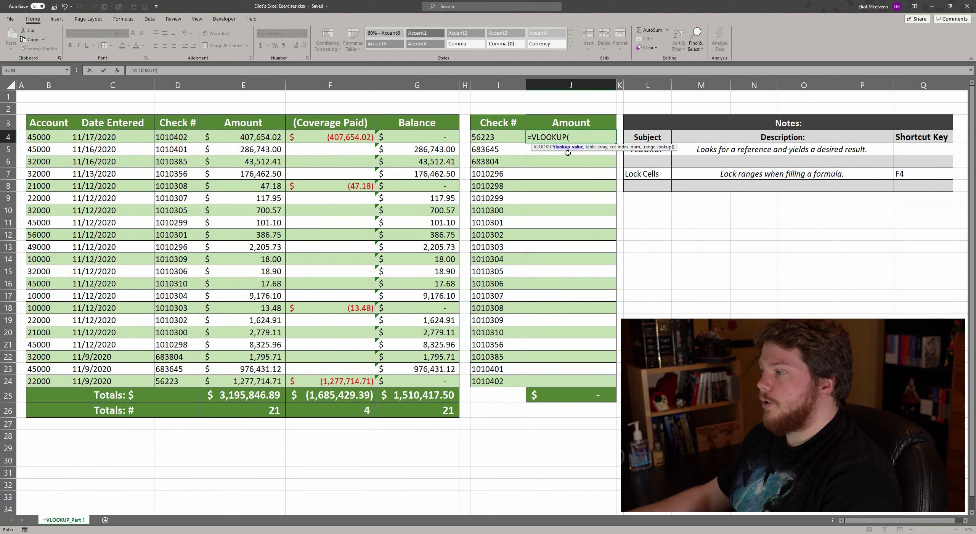
click(502, 137)
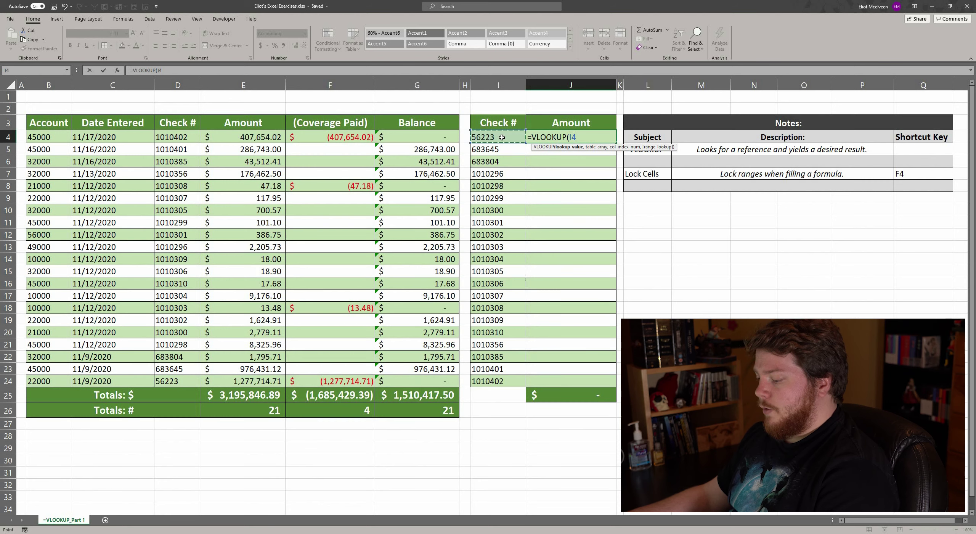
text(,)
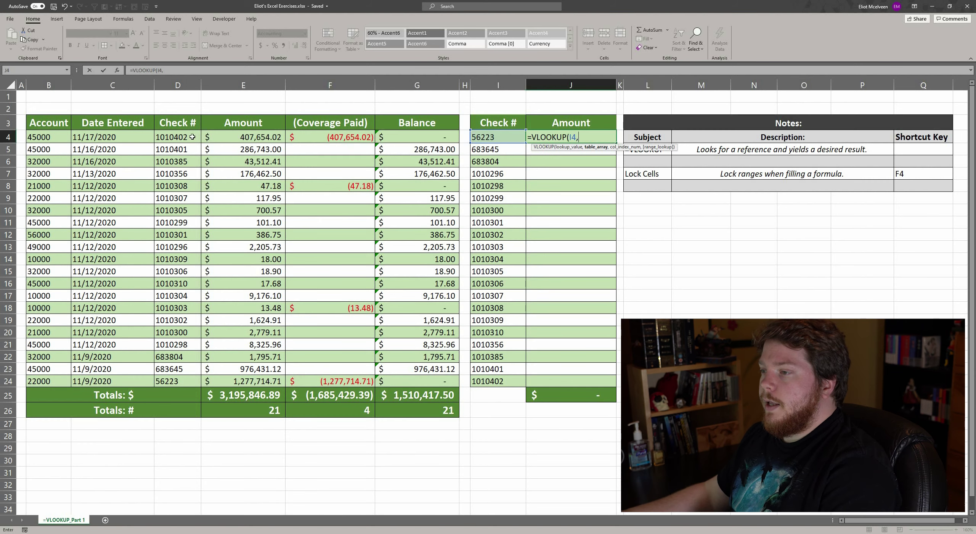
drag(172, 137, 245, 379)
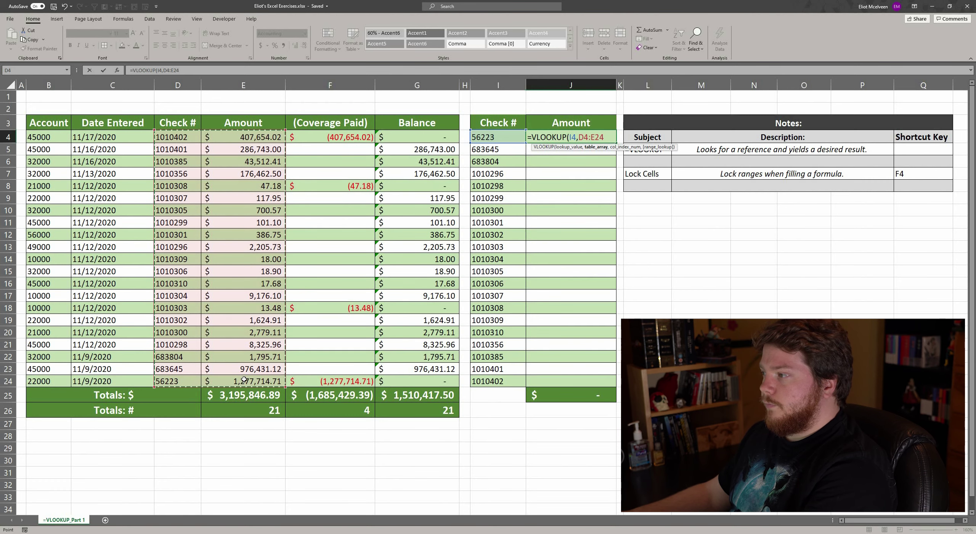
key(F4)
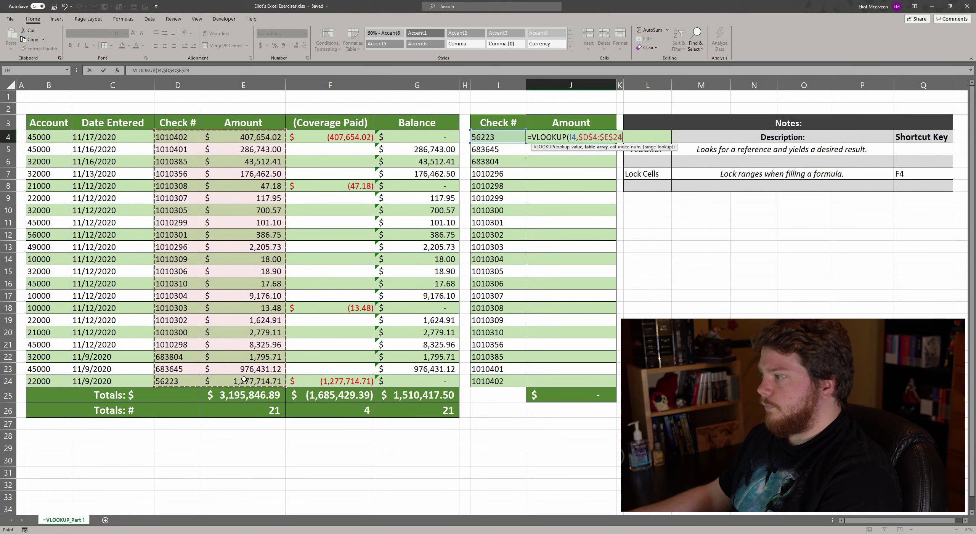
text(,2)
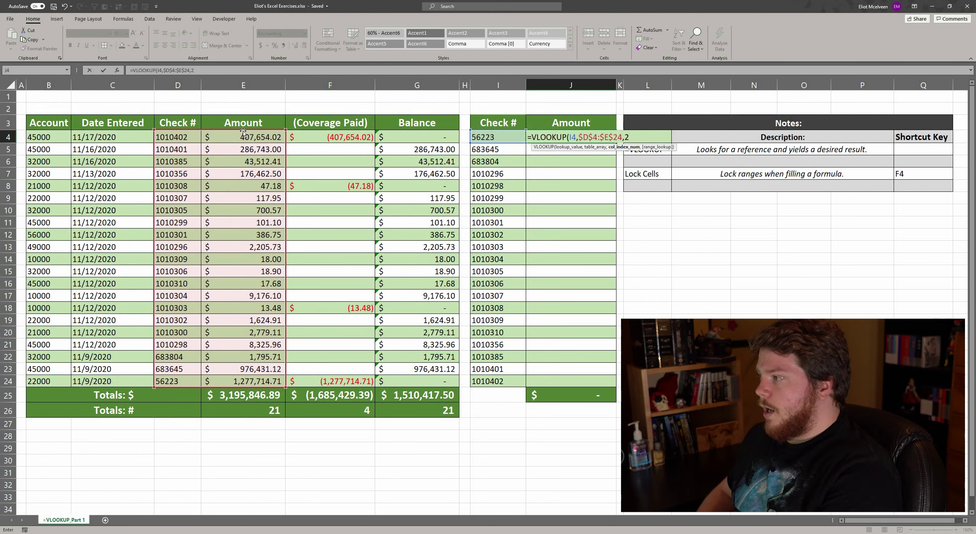
text(,0)
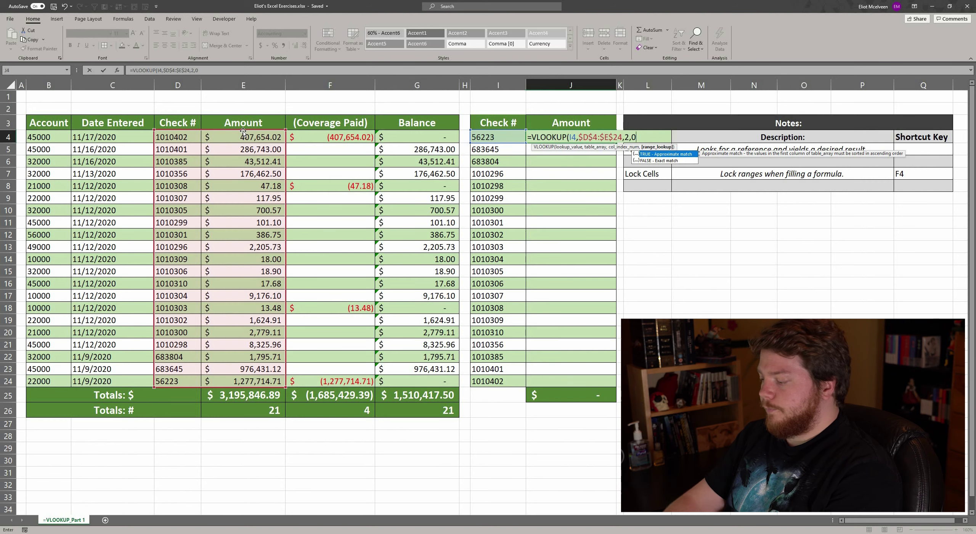
text())
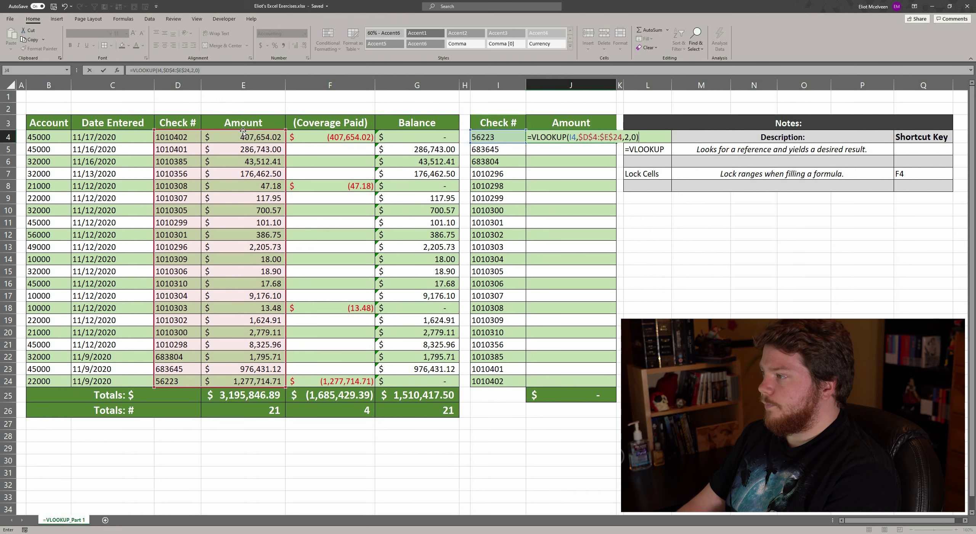
key(Return)
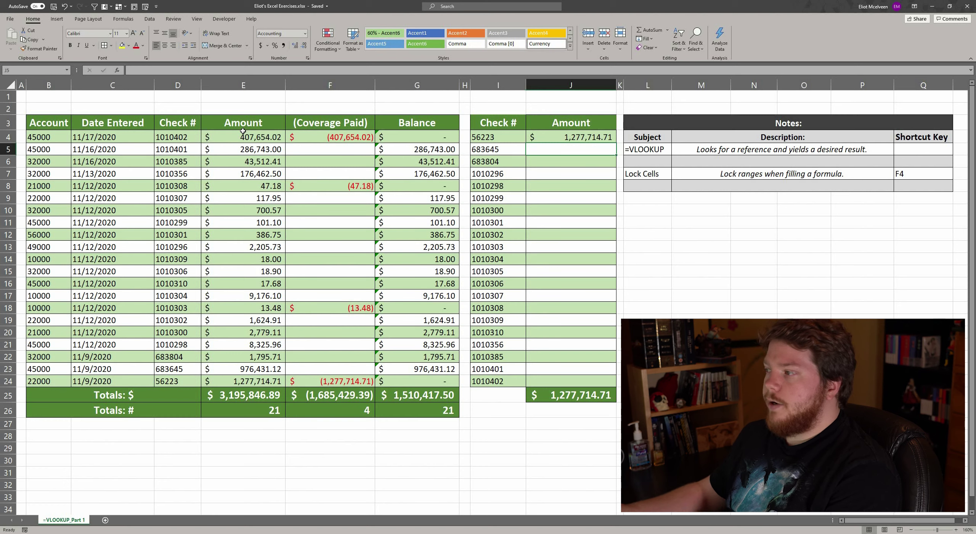
Verify the J4 lookup by locating the check number from I4 in the source Check # column and its adjacent amount
click(505, 137)
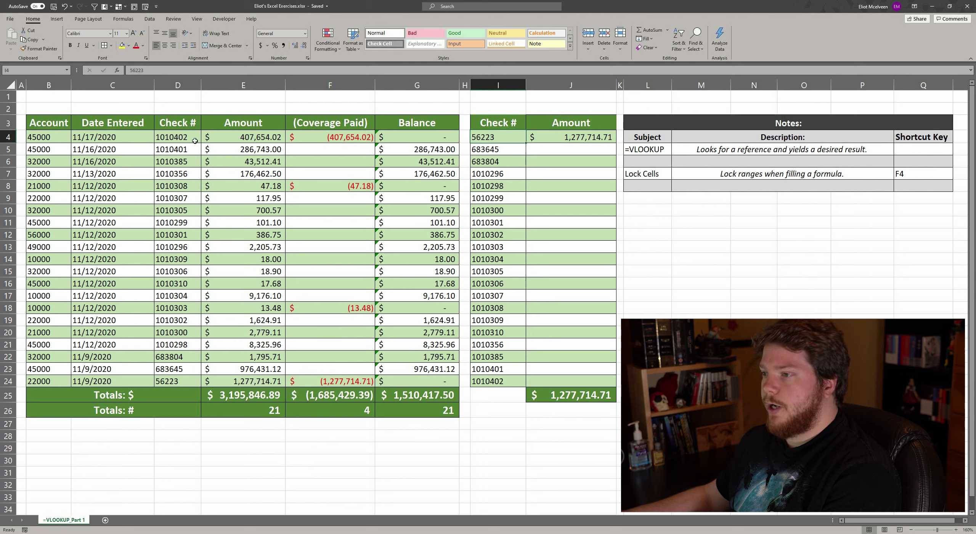
drag(194, 141, 169, 346)
click(169, 379)
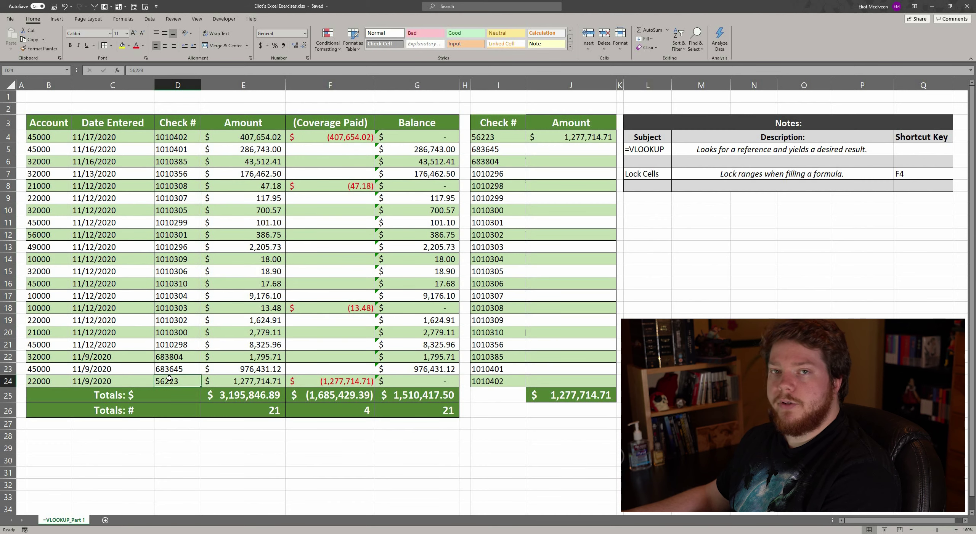
click(216, 382)
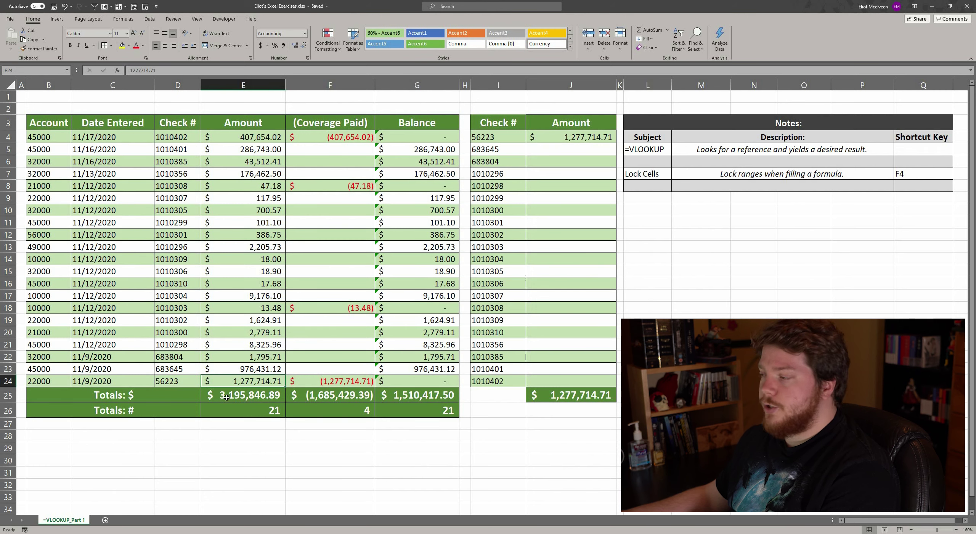
Fill the VLOOKUP formula from J4 down through J24 for all listed check numbers
click(568, 138)
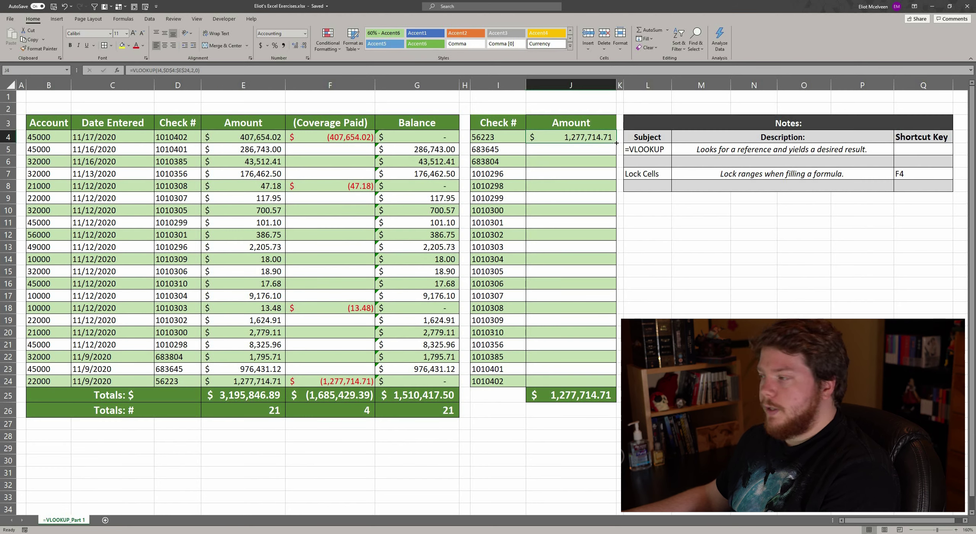
drag(616, 142, 604, 386)
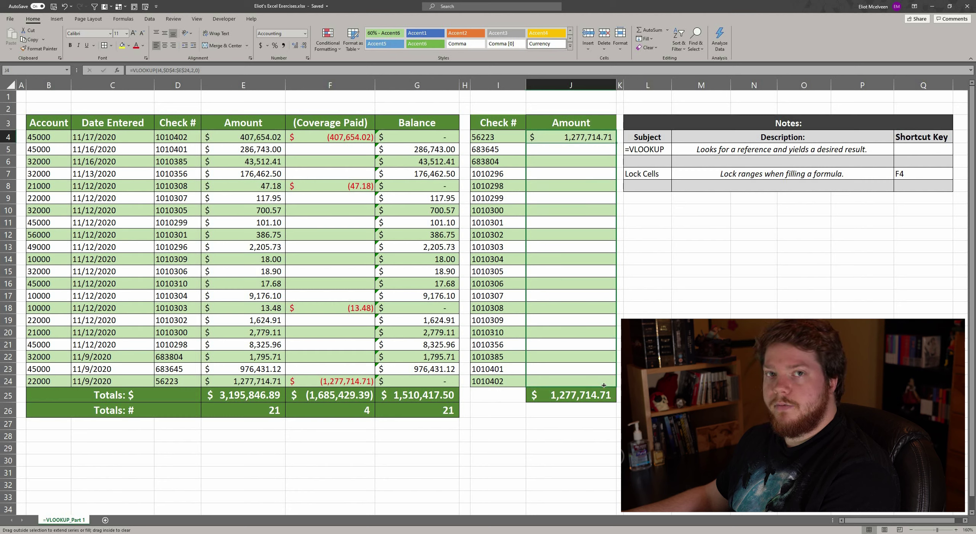
drag(603, 385, 617, 143)
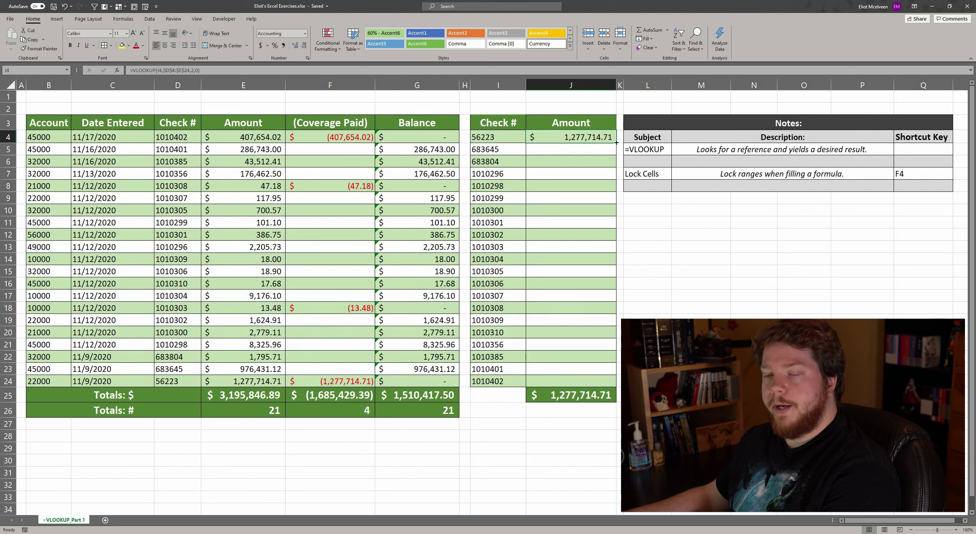
double_click(616, 142)
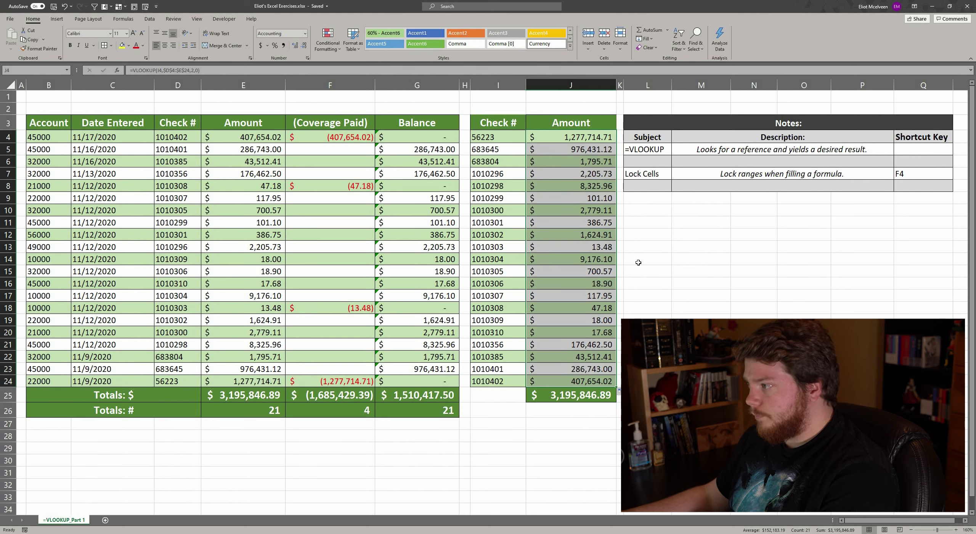
Spot-check the filled lookup formulas in J5 through J8 and the check numbers in I8 and I9
click(582, 152)
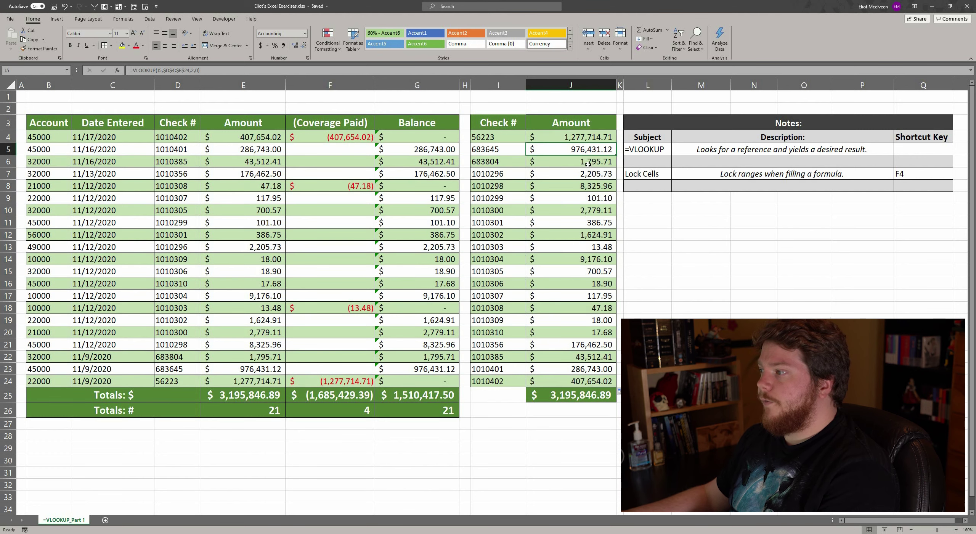
key(Down)
key(Down)
click(589, 190)
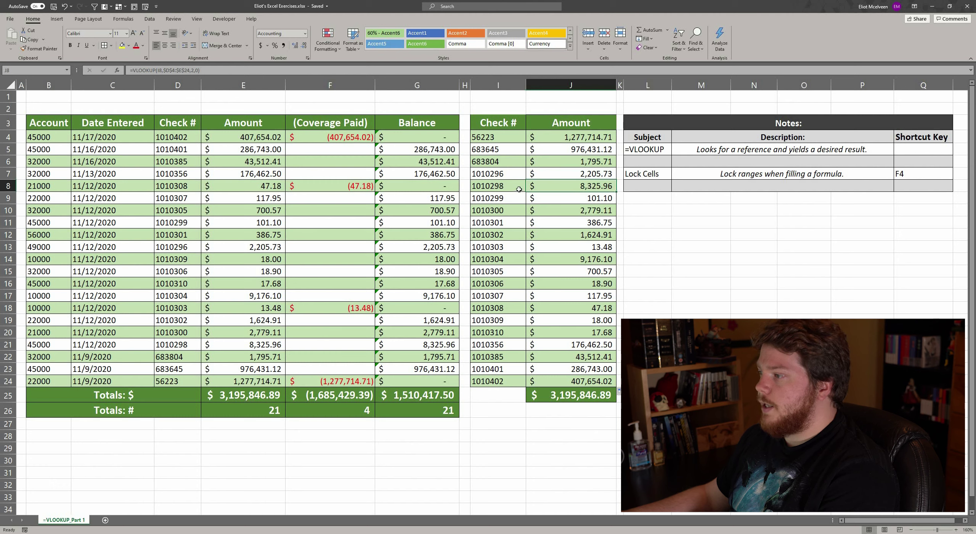
click(519, 190)
click(518, 201)
Compare the Amount totals in J25 and E25, and inspect the lookup formula in J4
click(589, 396)
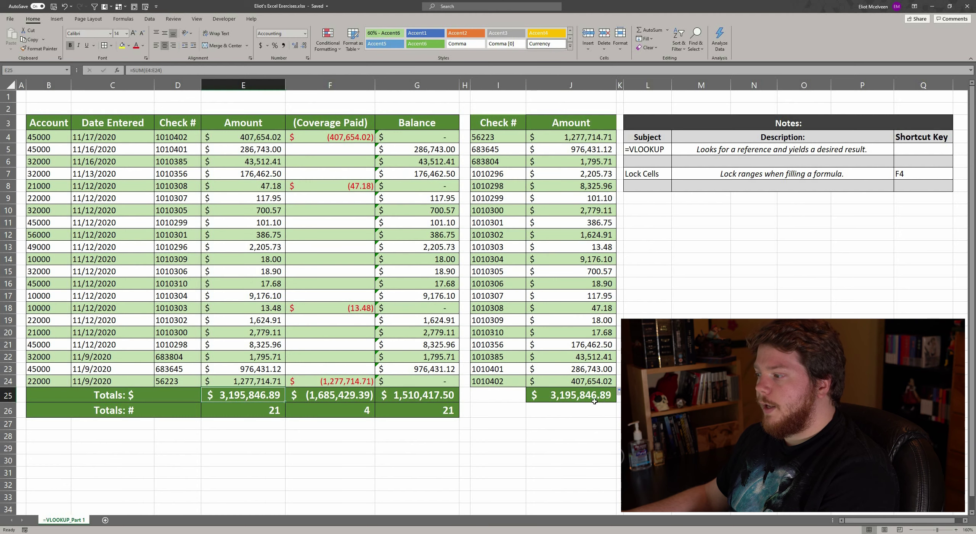
click(273, 393)
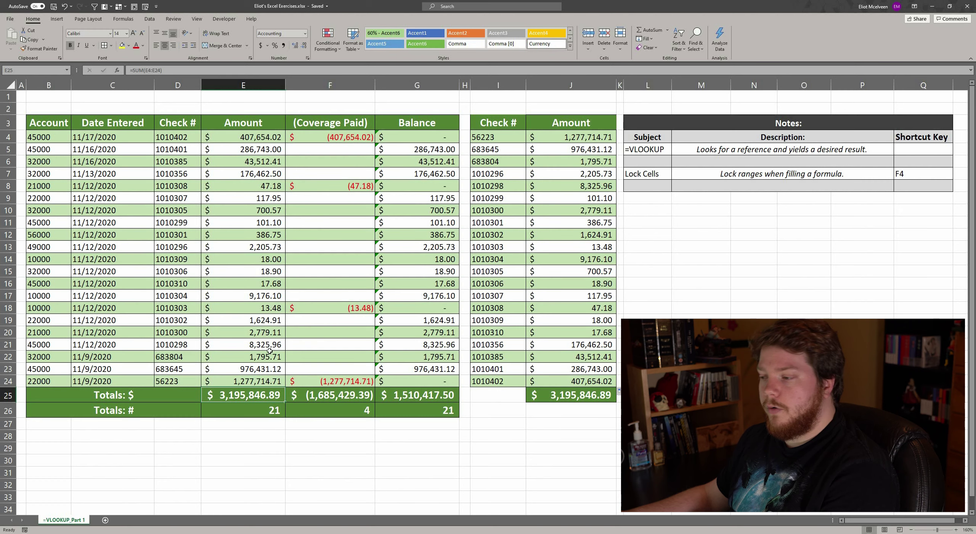
click(581, 393)
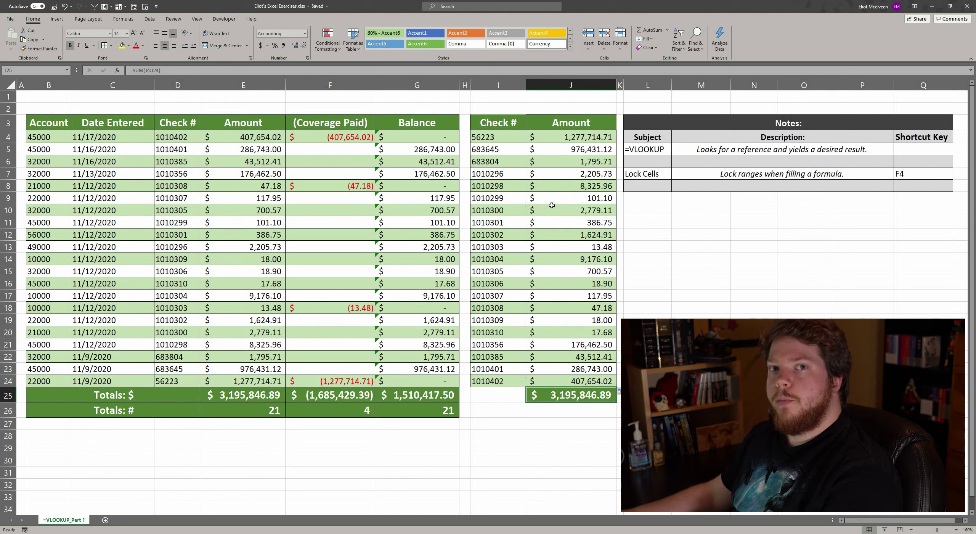
click(576, 136)
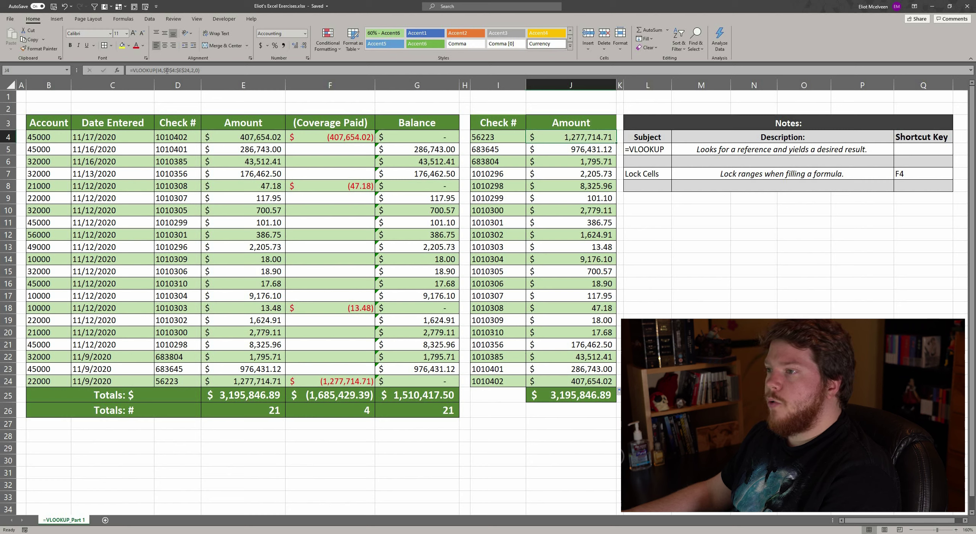